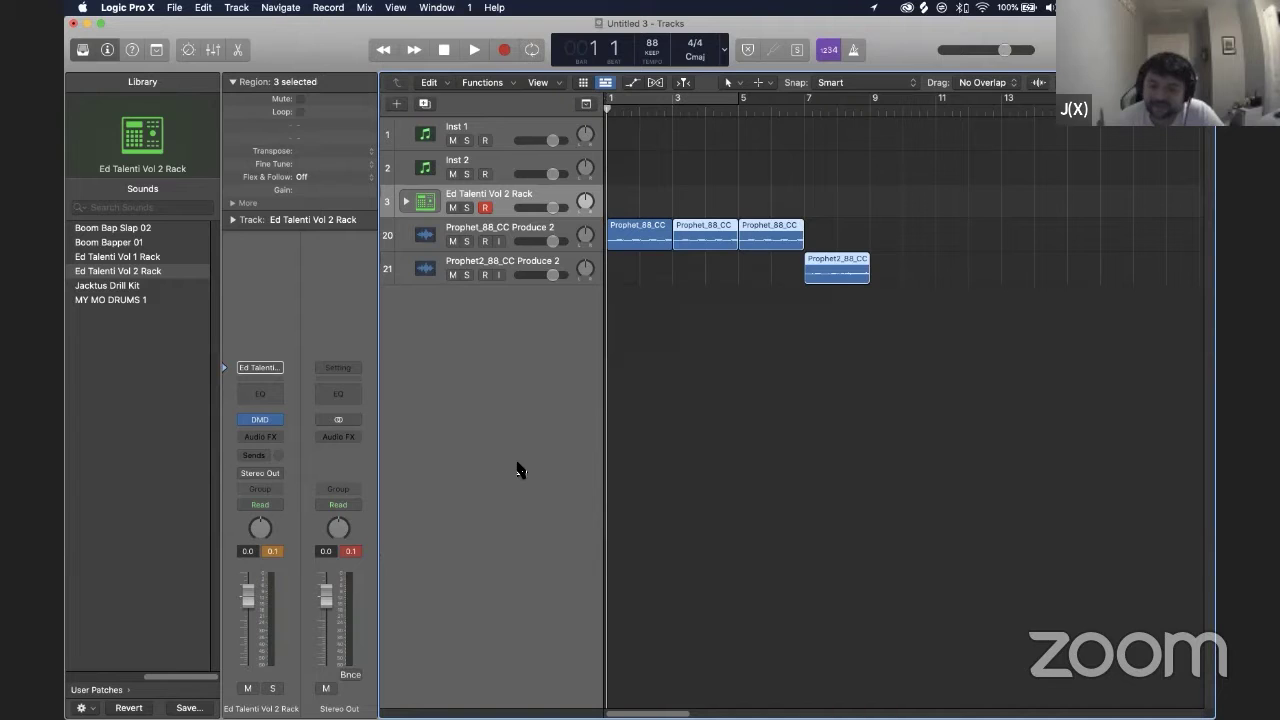
Loop bars 1–9 and audition the beat
{"action": "key", "text": "c"}
{"action": "key", "text": "space"}
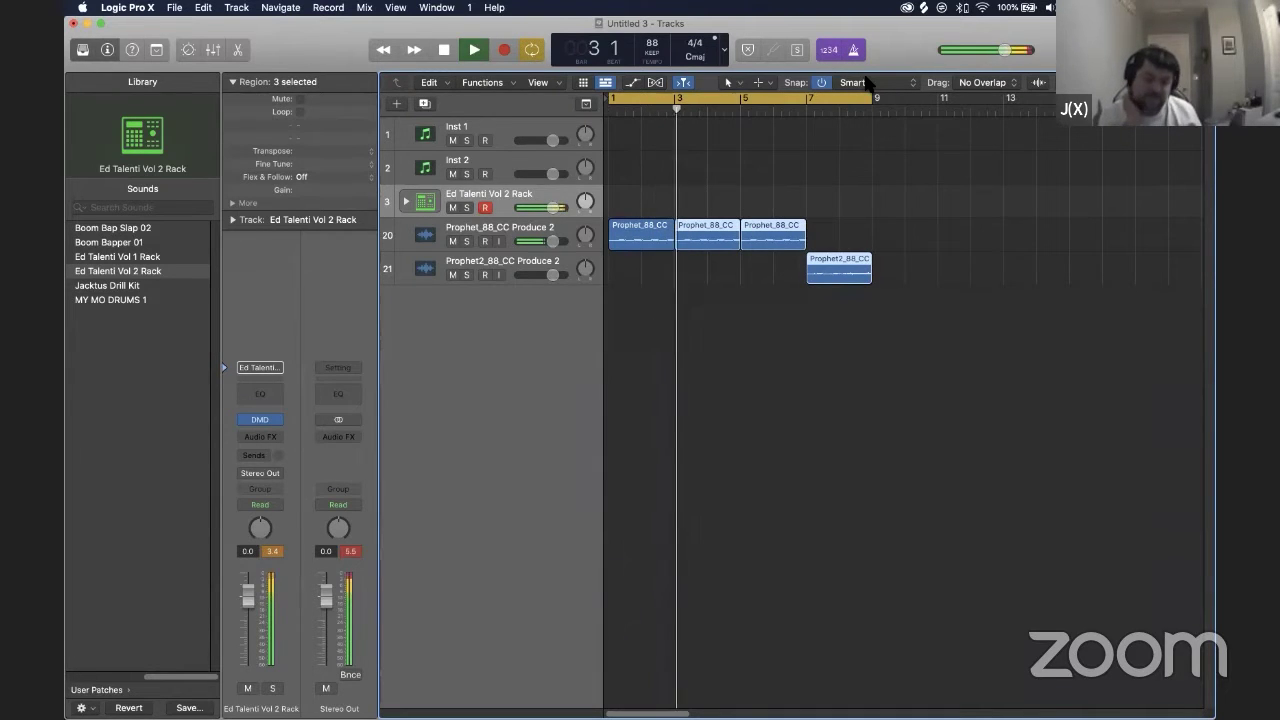
{"action": "key", "text": "space"}
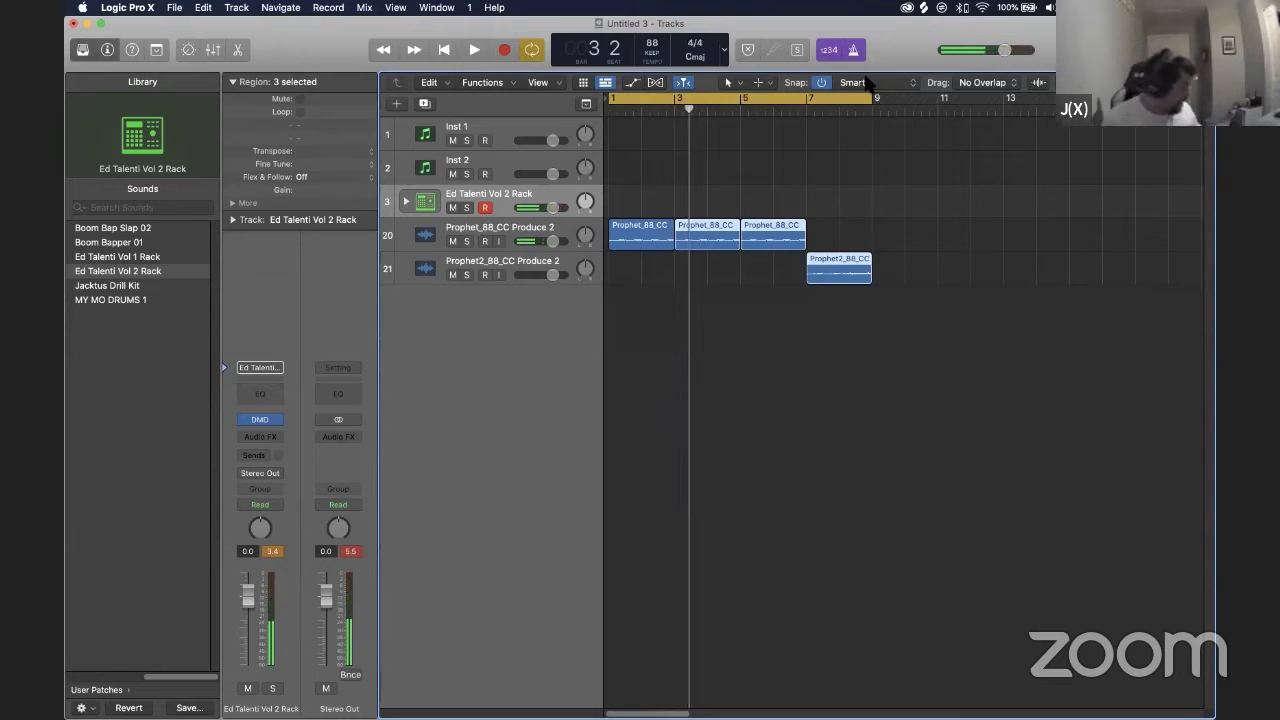
{"action": "key", "text": "space"}
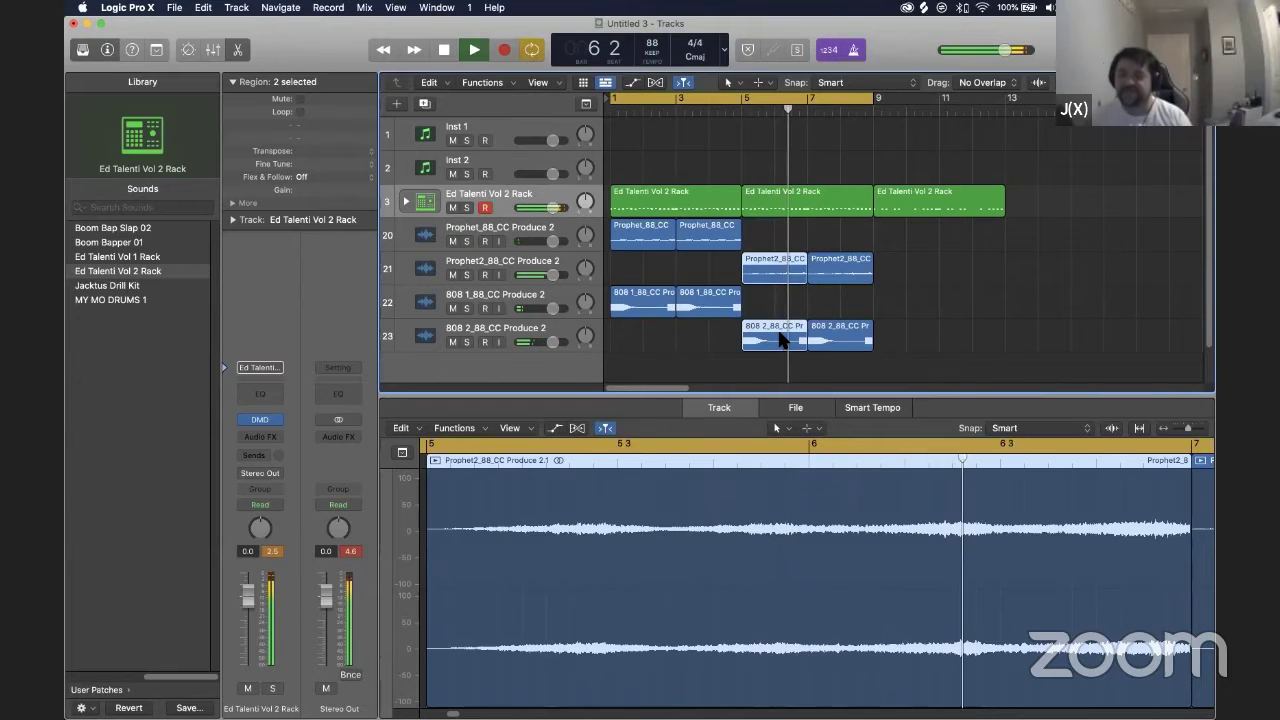
Join the two Ed Talenti Vol 2 Rack regions into a single region
{"action": "key", "text": "space"}
{"action": "key", "text": "super+j"}
{"action": "left_click", "coordinate": [835, 580]}
Copy the Synth1 region to just after itself and reverse the copy
{"action": "key", "text": "space"}
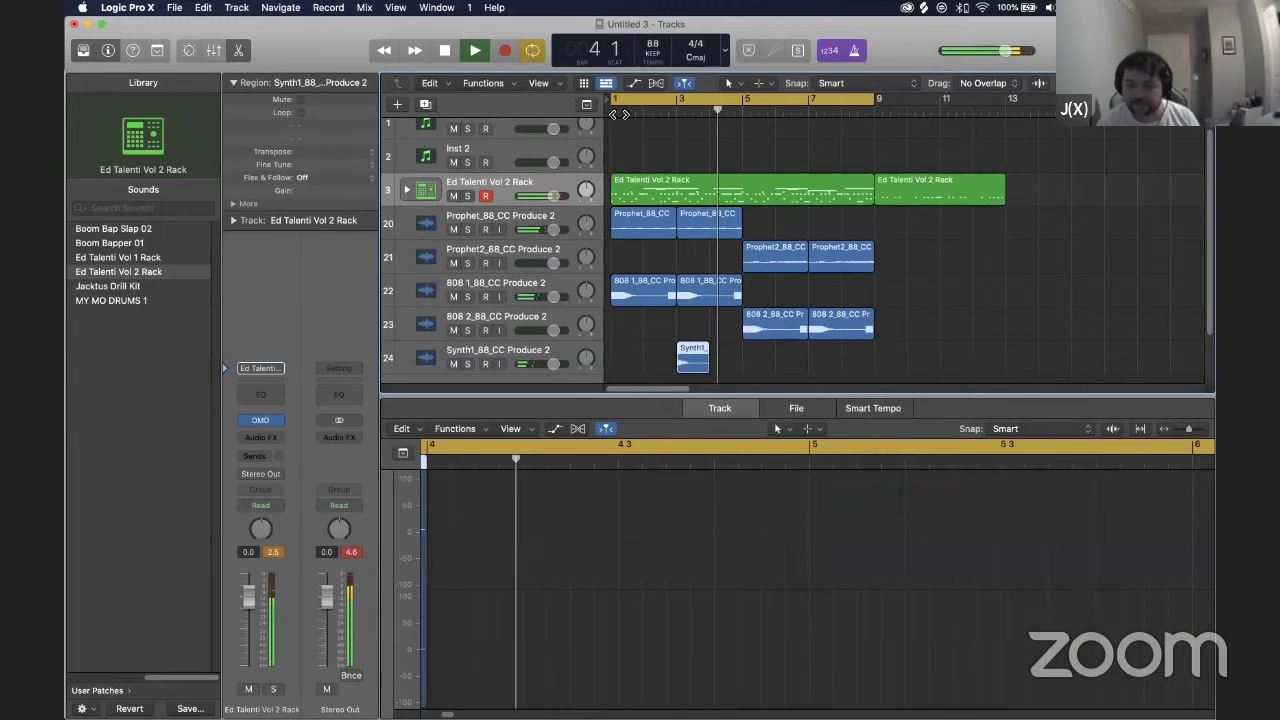
{"action": "key", "text": "space"}
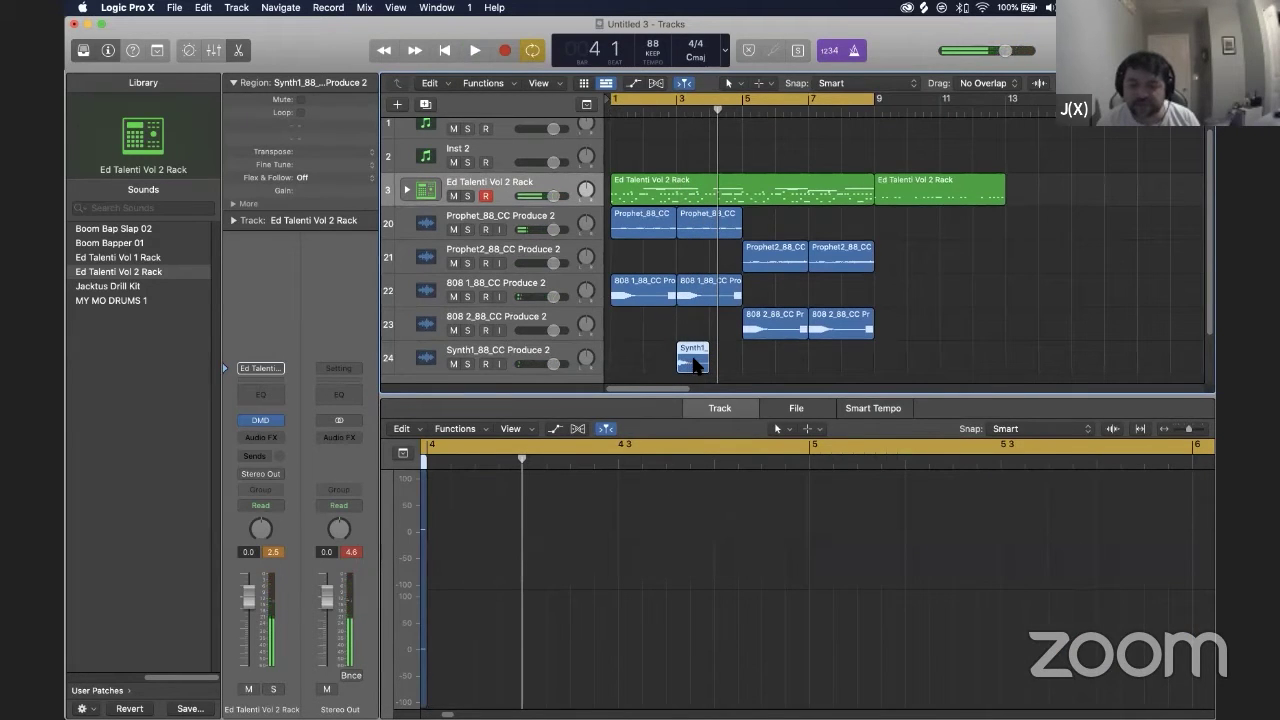
{"action": "mouse_move", "coordinate": [697, 363]}
{"action": "left_mouse_down"}
{"action": "mouse_move", "coordinate": [740, 372]}
{"action": "mouse_move", "coordinate": [723, 356]}
{"action": "left_mouse_up"}
{"action": "key", "text": "e"}
{"action": "right_click", "coordinate": [723, 360]}
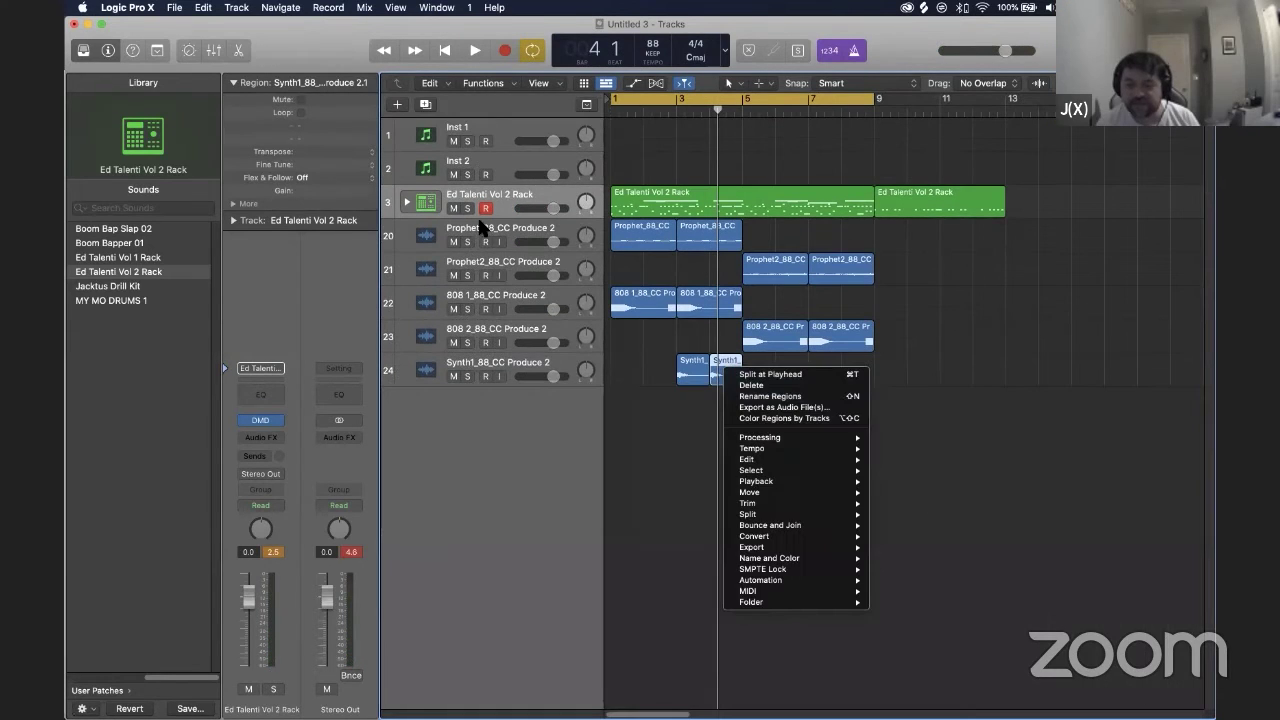
{"action": "left_click", "coordinate": [319, 176]}
{"action": "left_click", "coordinate": [235, 203]}
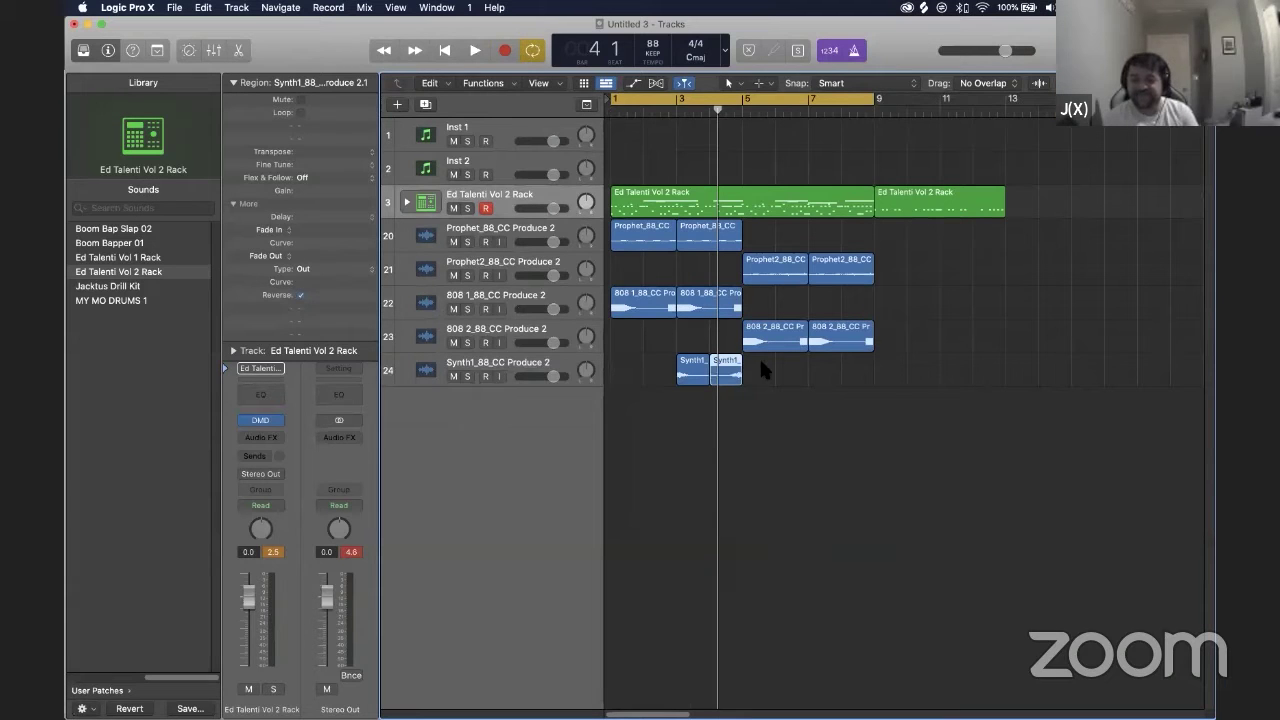
Trim the reversed Synth1 copy, shift it into place, and audition the result
{"action": "left_click_drag", "start_coordinate": [723, 382], "coordinate": [706, 382]}
{"action": "key", "text": "space"}
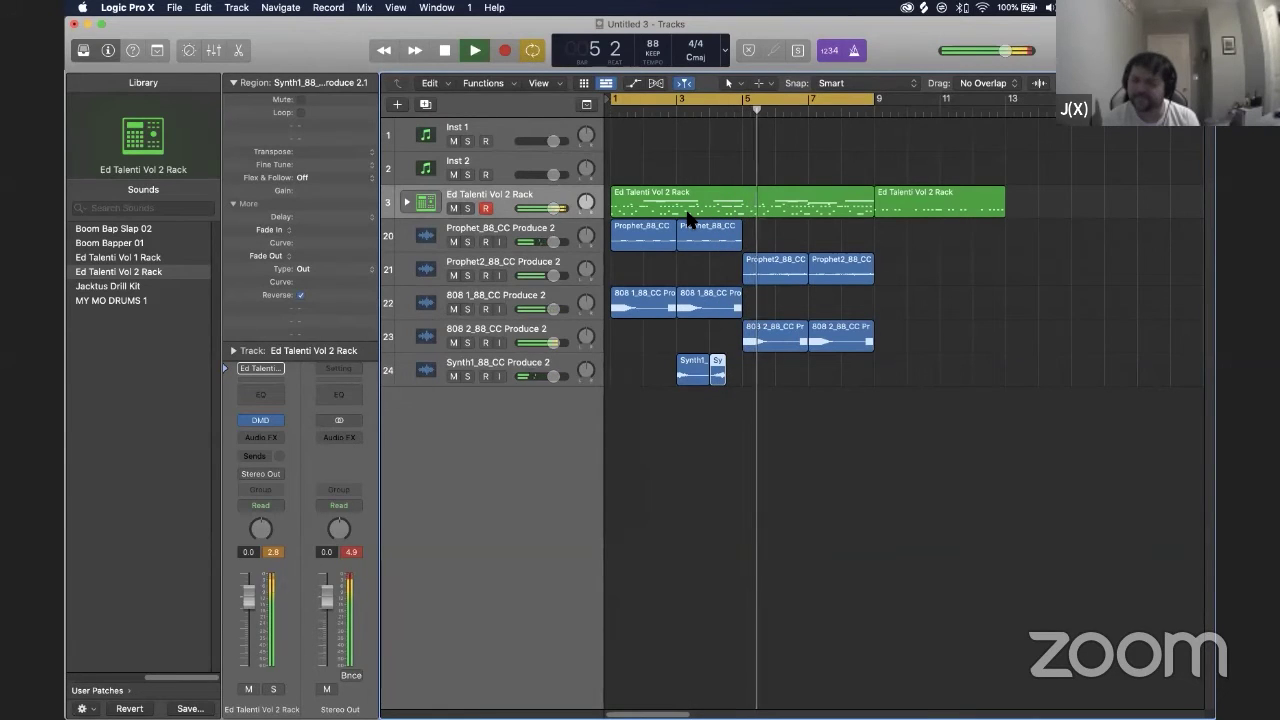
{"action": "key", "text": "space"}
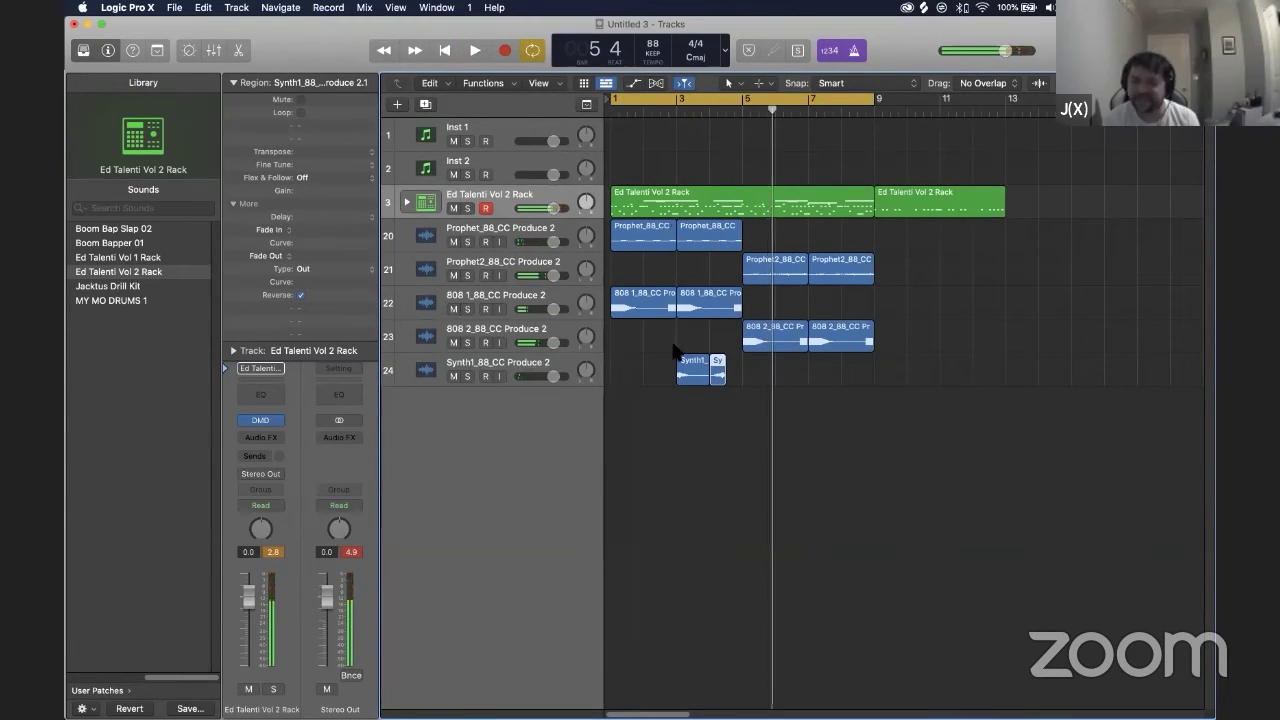
{"action": "left_click_drag", "start_coordinate": [712, 372], "coordinate": [697, 372]}
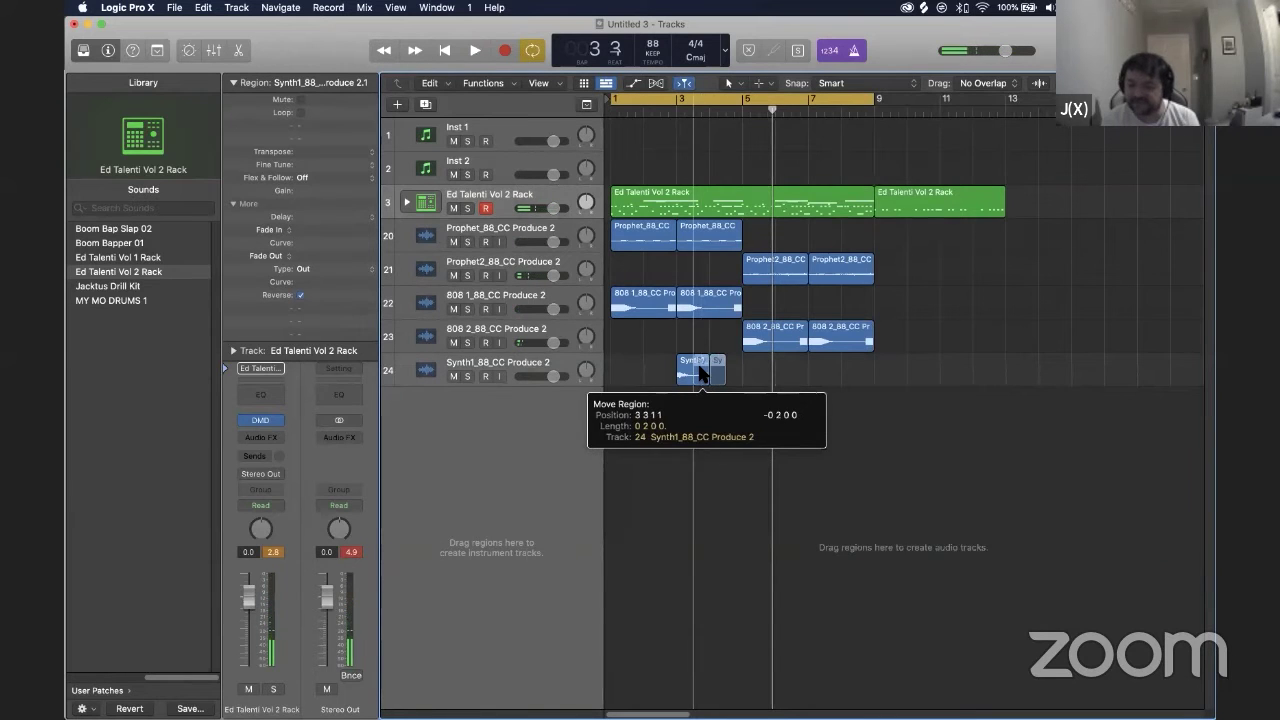
{"action": "key", "text": "space"}
{"action": "key", "text": "v"}
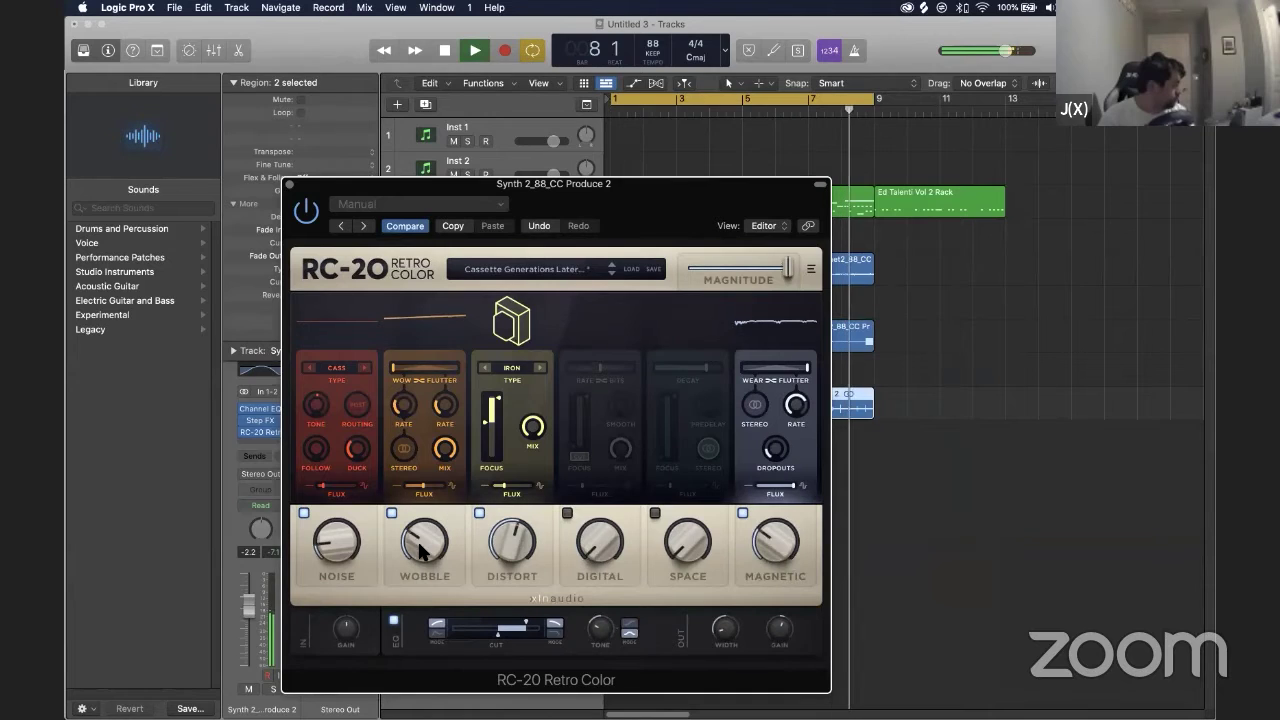
Lower the RC-20 Wobble slightly, then close the Arcade instrument window
{"action": "left_click_drag", "start_coordinate": [424, 562], "coordinate": [424, 568]}
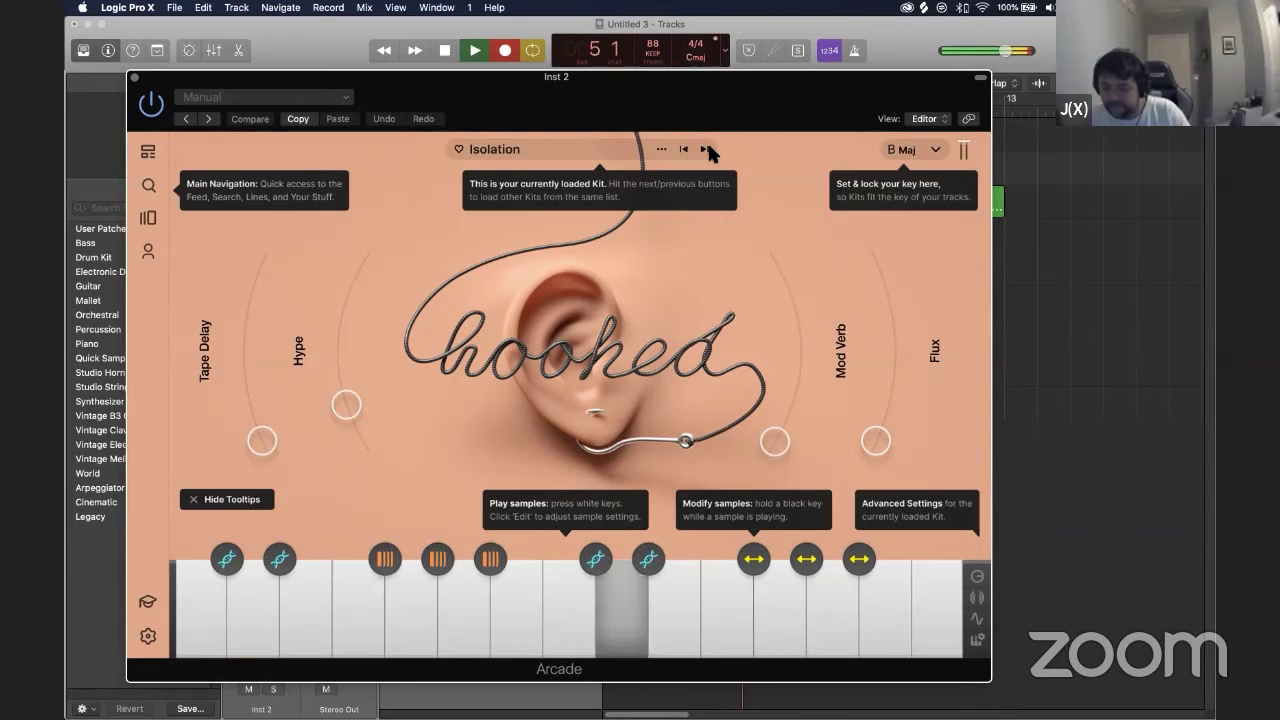
{"action": "key", "text": "v"}
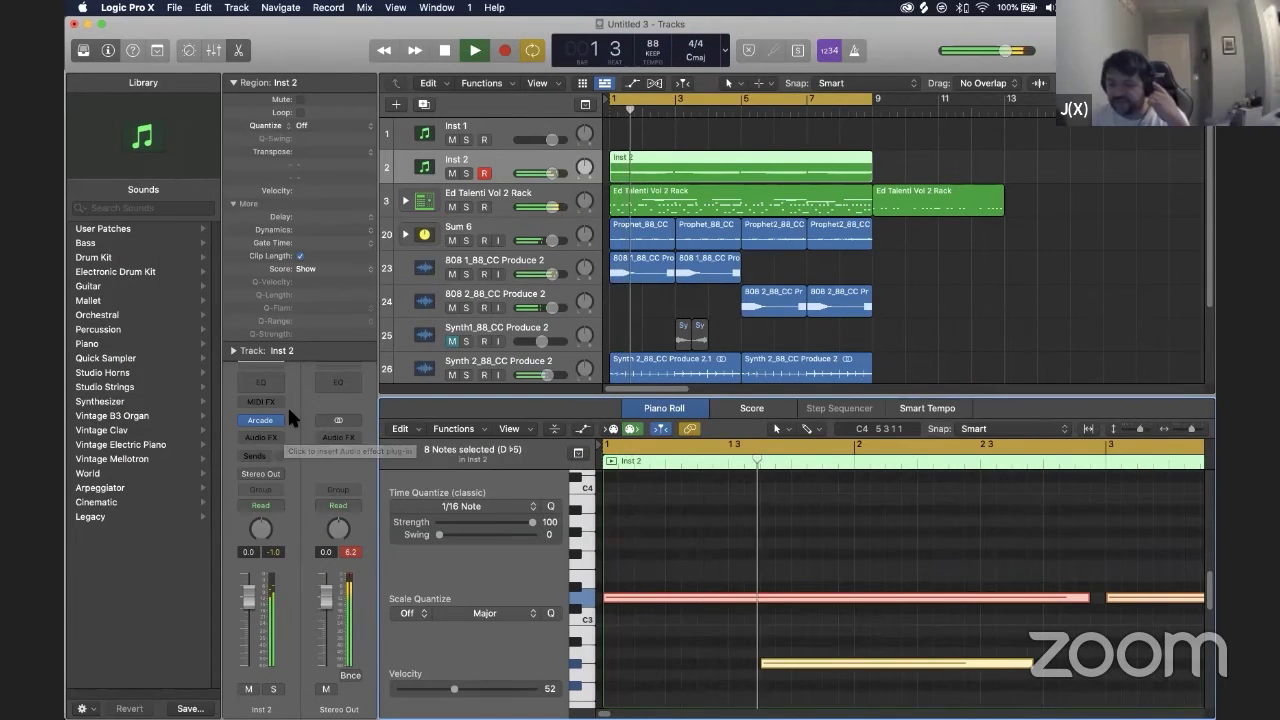
Add PanCake2 to Inst 2 with a 1.5-bar pan rate, followed by a Channel EQ
{"action": "left_click", "coordinate": [270, 440]}
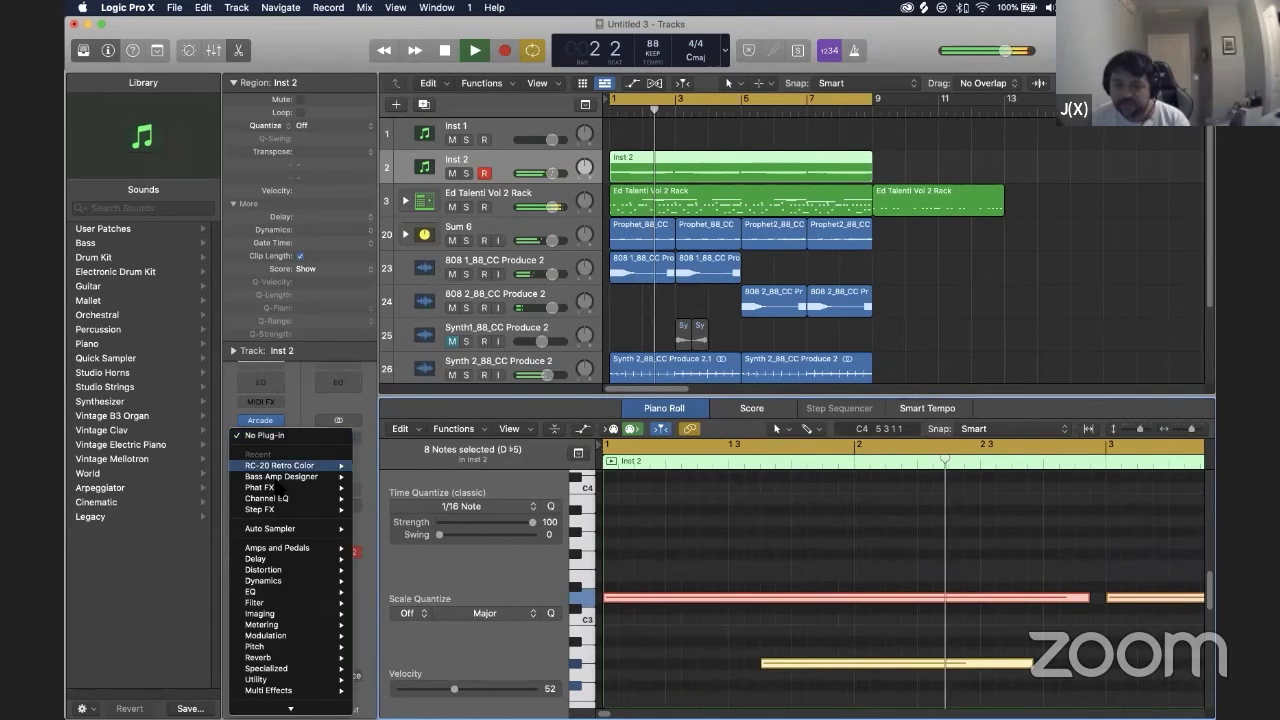
{"action": "left_click", "coordinate": [420, 700]}
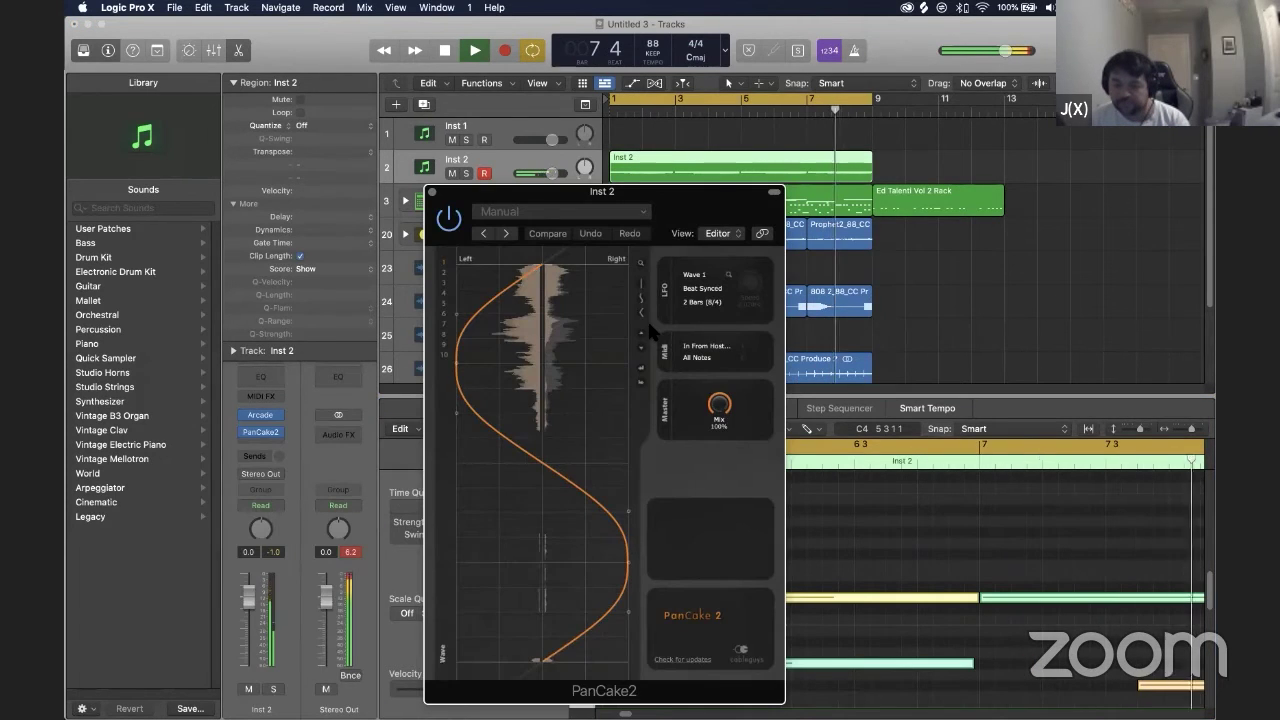
{"action": "left_click", "coordinate": [702, 301]}
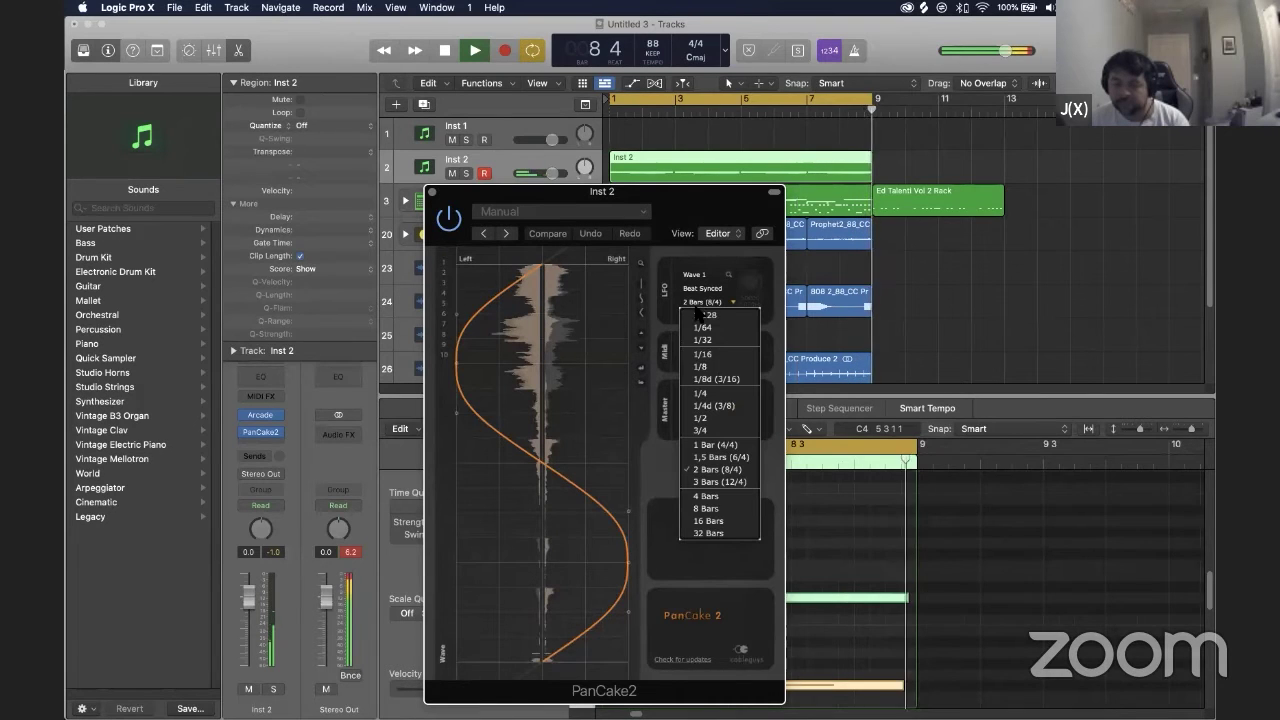
{"action": "left_click", "coordinate": [709, 457]}
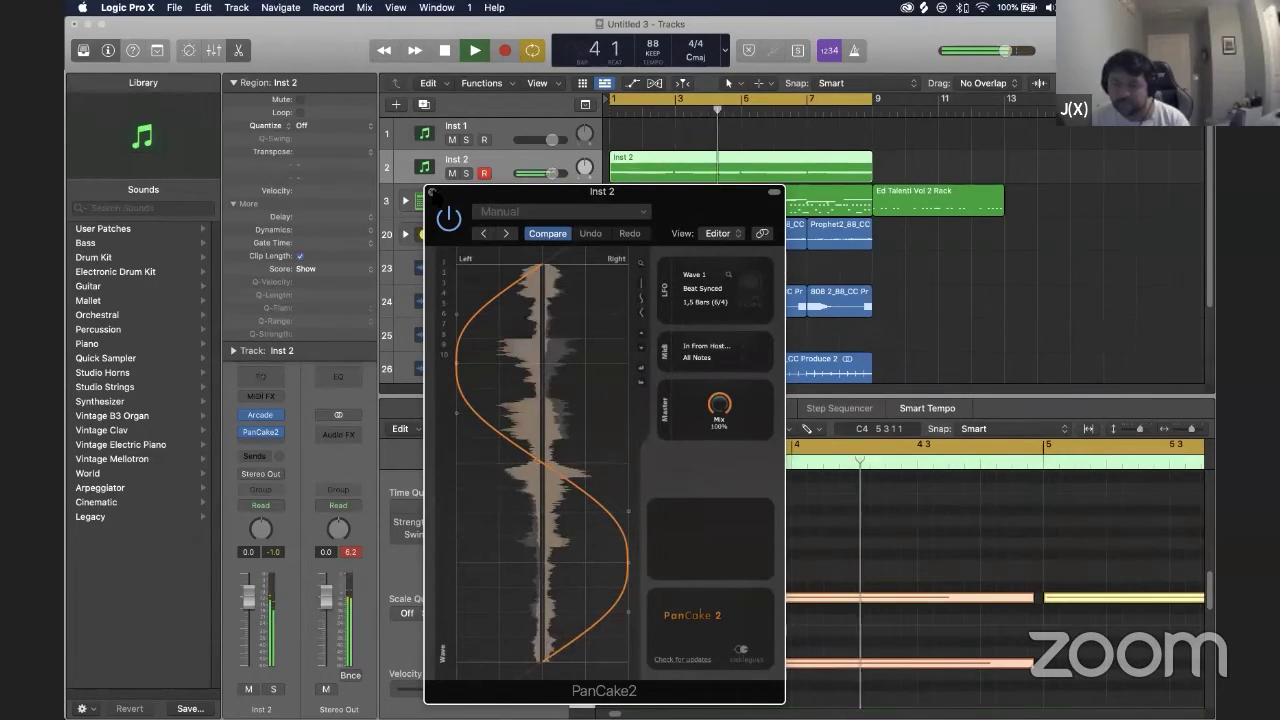
{"action": "left_click", "coordinate": [260, 376]}
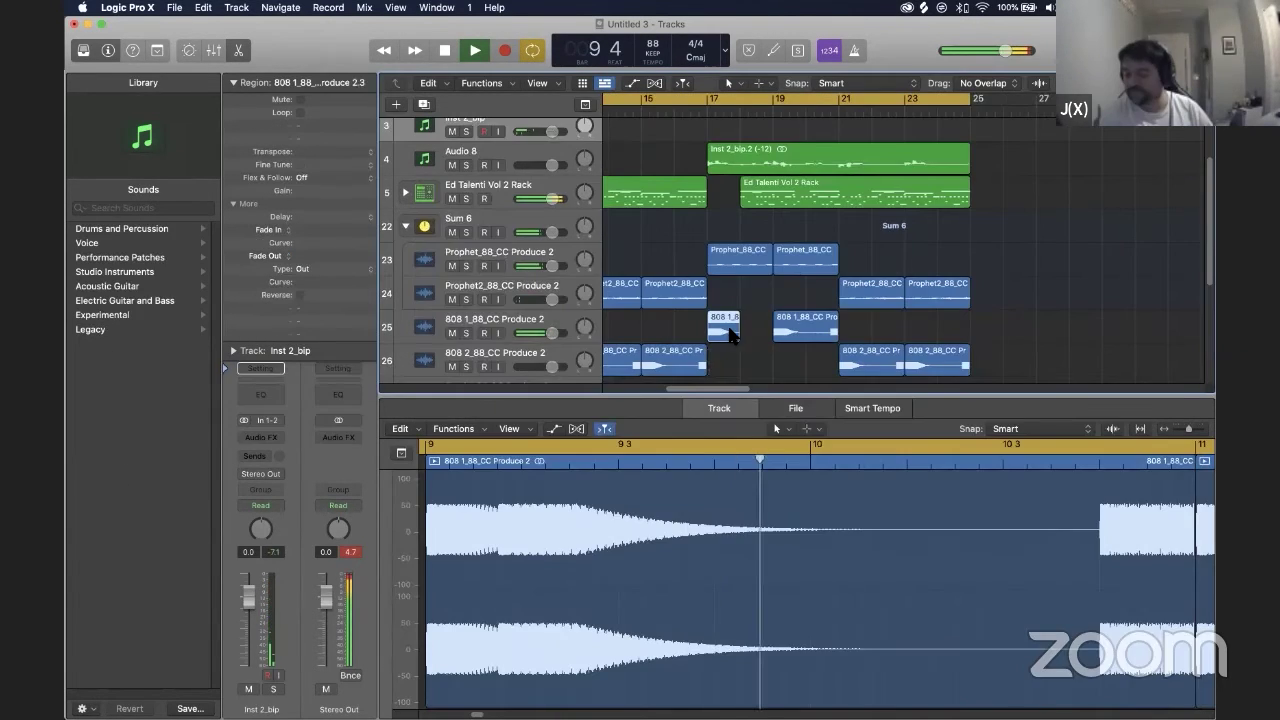
Move the 808 1 region to bar 18 and bring Finder to the front
{"action": "left_click_drag", "start_coordinate": [720, 334], "coordinate": [755, 337]}
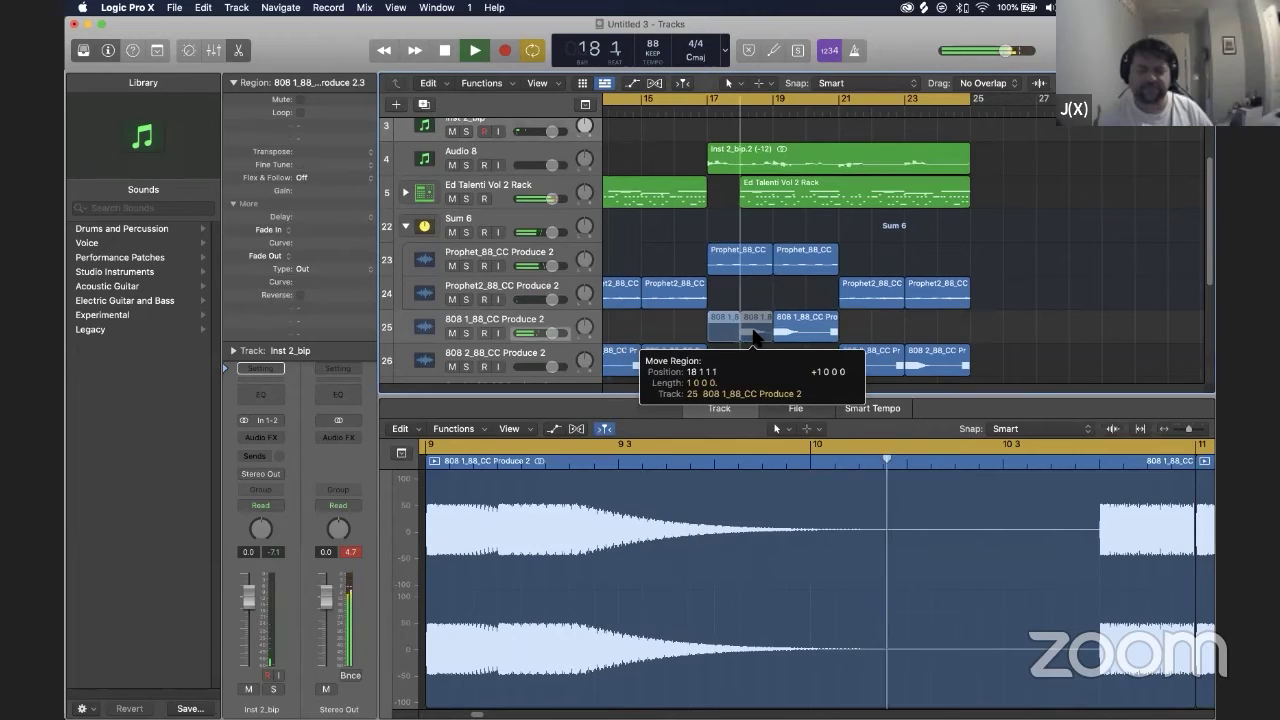
{"action": "scroll", "coordinate": [755, 337], "scroll_direction": "left", "scroll_amount": 5}
{"action": "scroll", "coordinate": [756, 340], "scroll_direction": "up", "scroll_amount": 1}
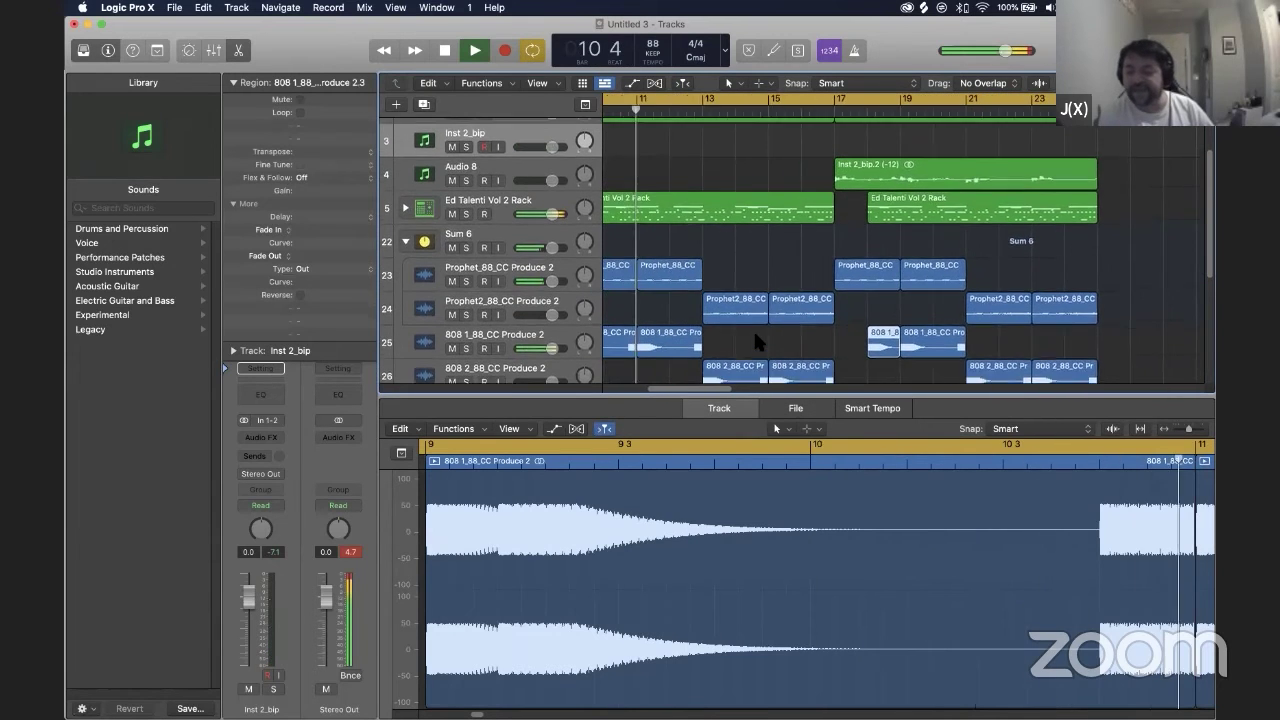
{"action": "scroll", "coordinate": [755, 340], "scroll_direction": "left", "scroll_amount": 2}
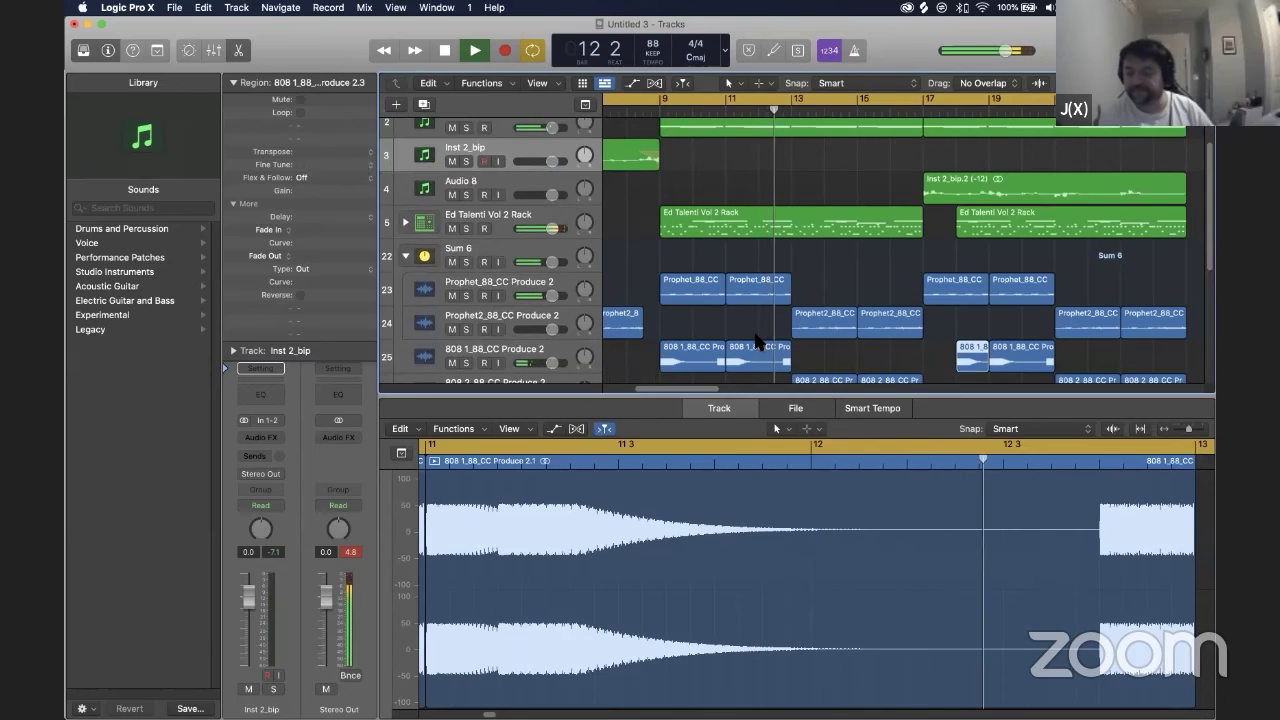
{"action": "key", "text": "super+Tab"}
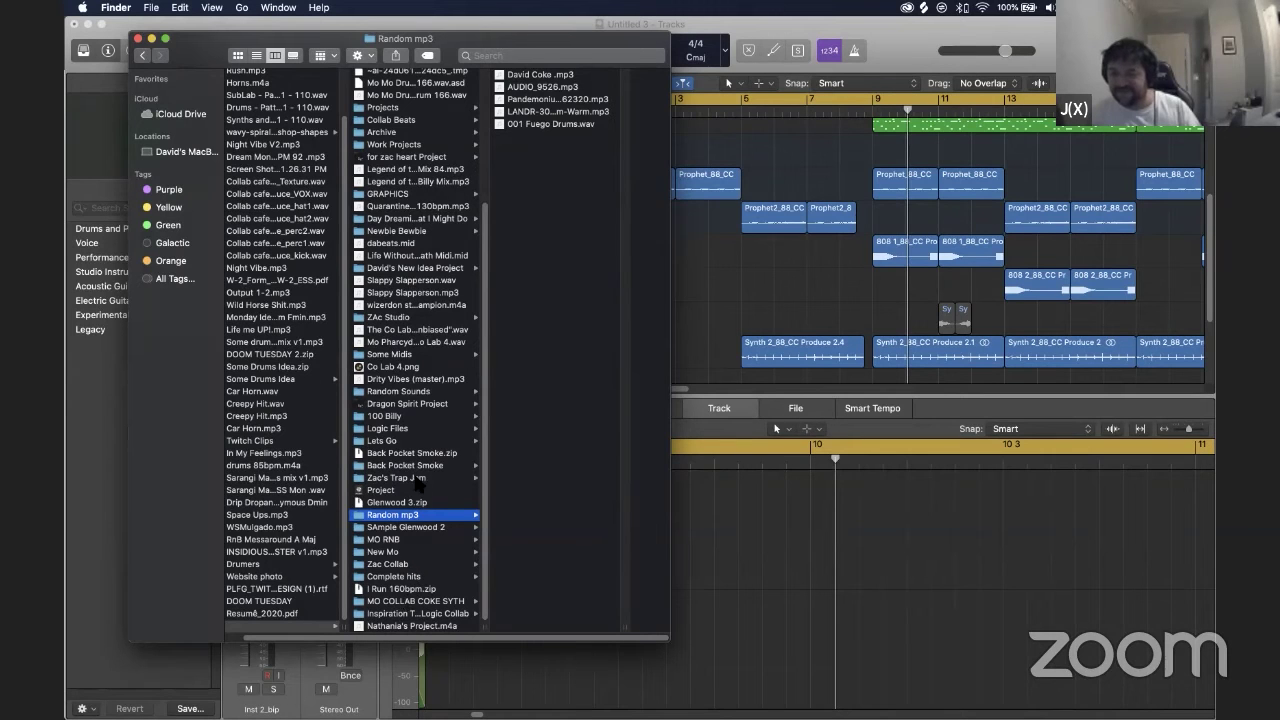
Drag KSHMR_Sub_Drop_01.5 from Random Sounds onto a new track below the last one
{"action": "left_click", "coordinate": [418, 391]}
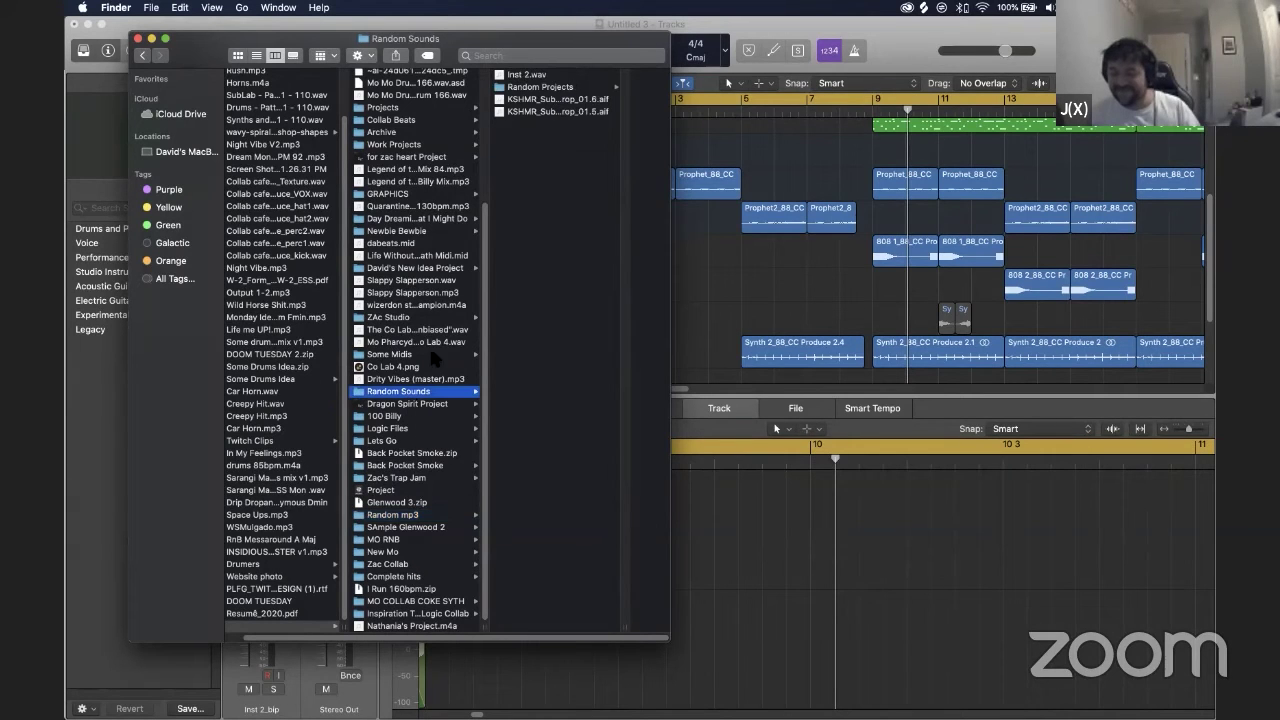
{"action": "left_click_drag", "start_coordinate": [541, 100], "coordinate": [903, 328]}
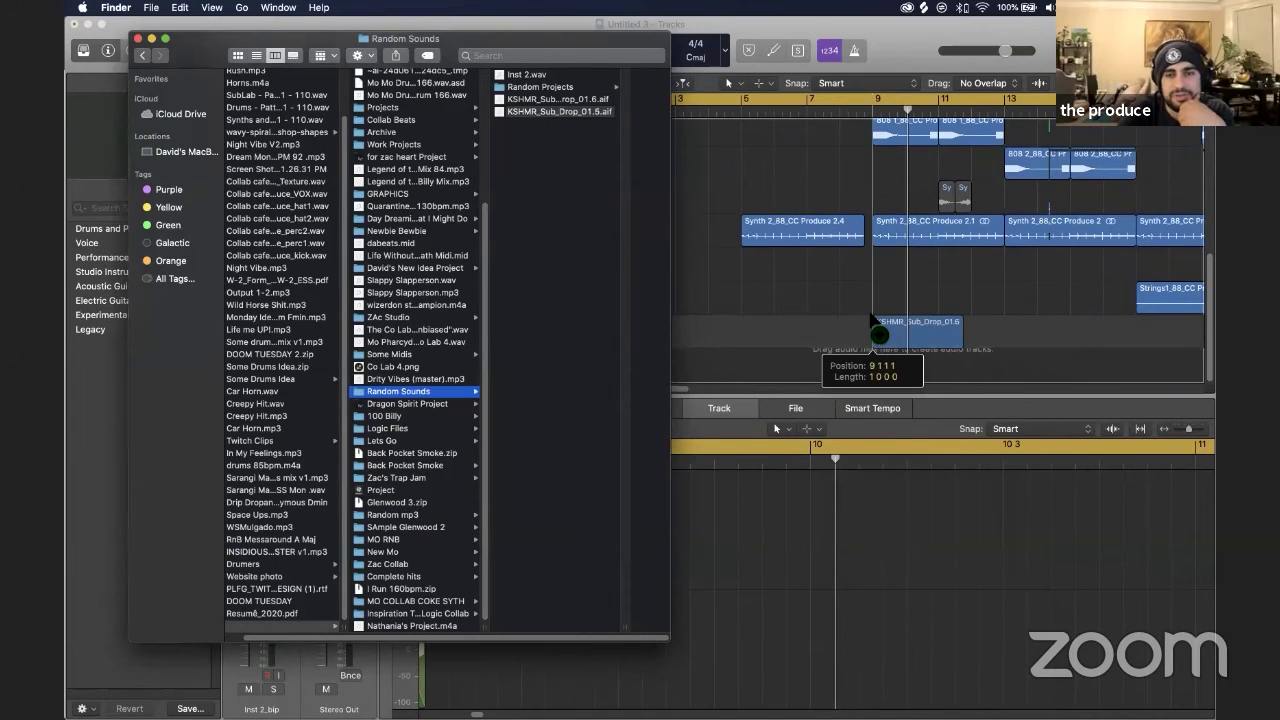
{"action": "left_click_drag", "start_coordinate": [903, 328], "coordinate": [869, 306]}
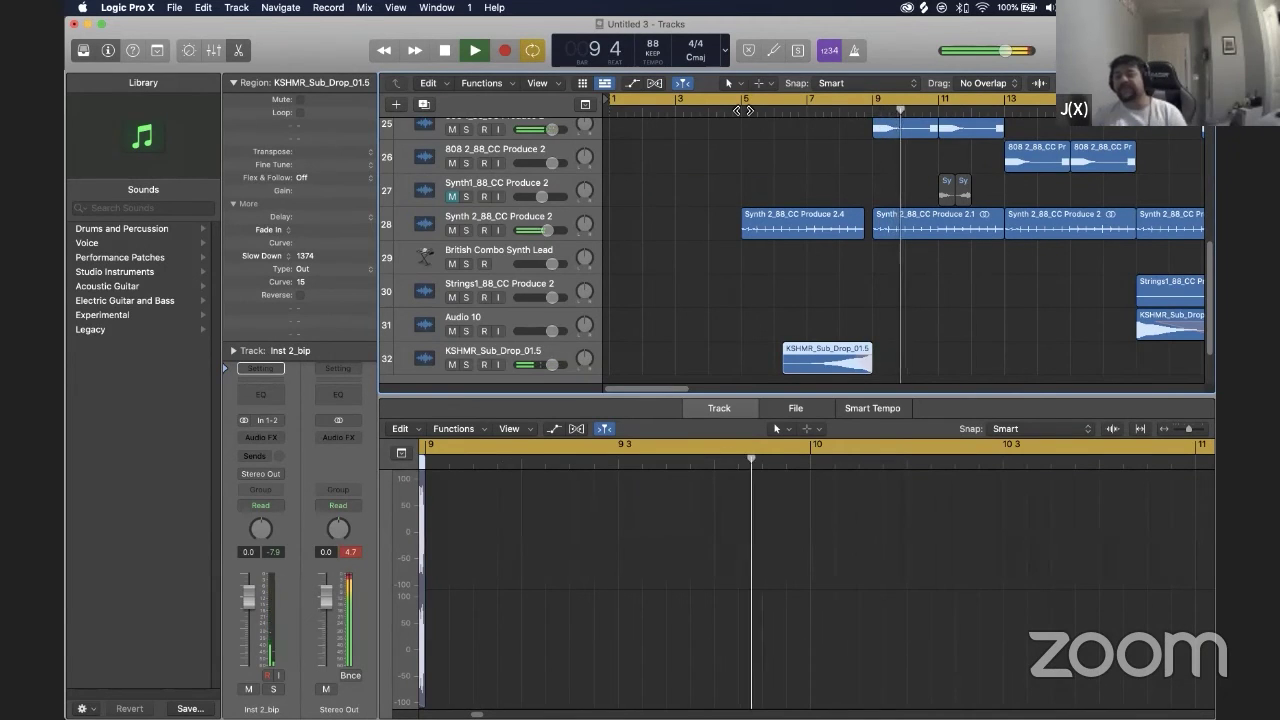
{"action": "scroll", "coordinate": [790, 278], "scroll_direction": "up", "scroll_amount": 5}
{"action": "scroll", "coordinate": [791, 277], "scroll_direction": "up", "scroll_amount": 5}
{"action": "scroll", "coordinate": [793, 280], "scroll_direction": "up", "scroll_amount": 5}
{"action": "scroll", "coordinate": [793, 280], "scroll_direction": "up", "scroll_amount": 1}
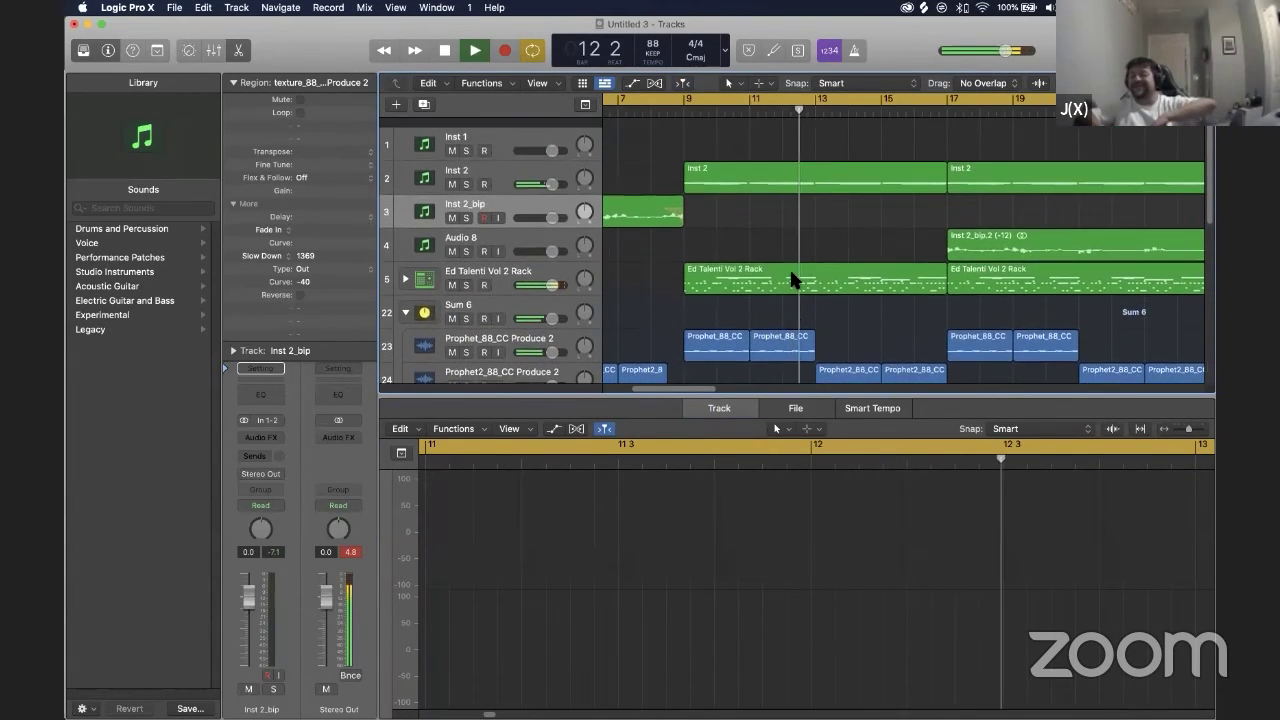
{"action": "scroll", "coordinate": [793, 280], "scroll_direction": "right", "scroll_amount": 5}
{"action": "scroll", "coordinate": [793, 280], "scroll_direction": "down", "scroll_amount": 2}
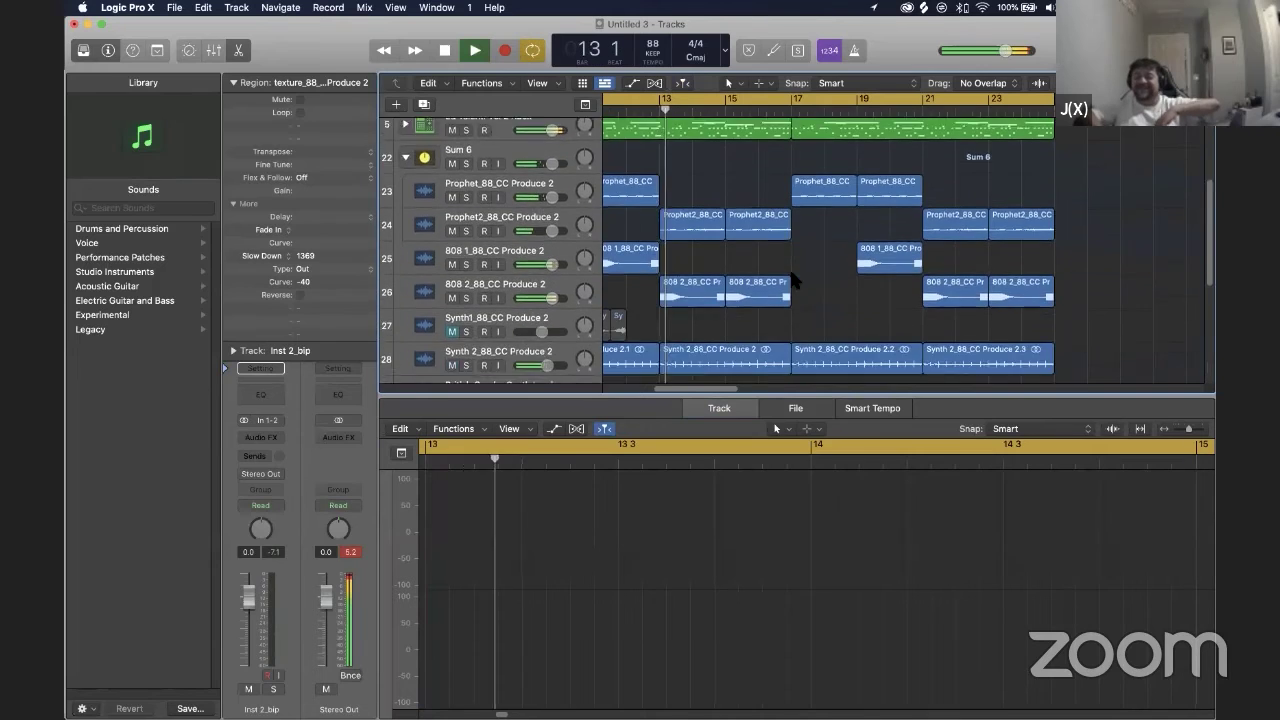
{"action": "scroll", "coordinate": [793, 280], "scroll_direction": "down", "scroll_amount": 2}
{"action": "scroll", "coordinate": [793, 280], "scroll_direction": "down", "scroll_amount": 2}
{"action": "scroll", "coordinate": [793, 280], "scroll_direction": "down", "scroll_amount": 2}
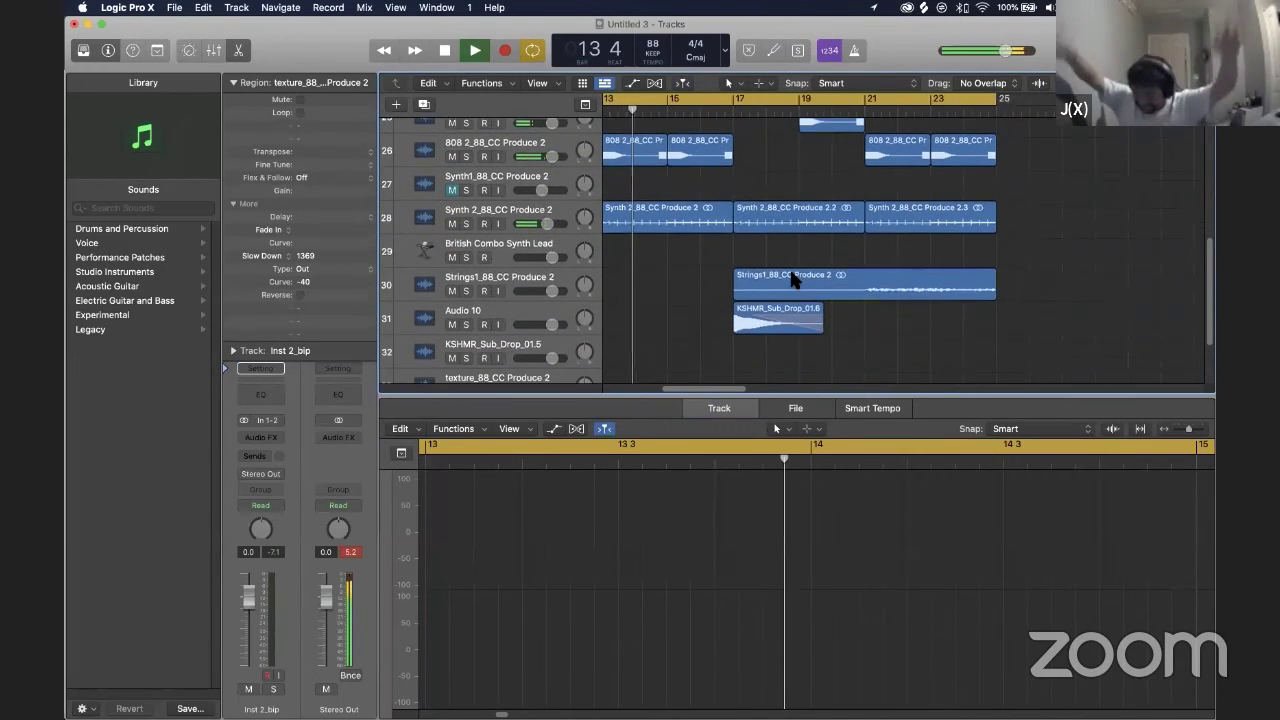
{"action": "scroll", "coordinate": [791, 280], "scroll_direction": "left", "scroll_amount": 4}
{"action": "scroll", "coordinate": [791, 280], "scroll_direction": "left", "scroll_amount": 1}
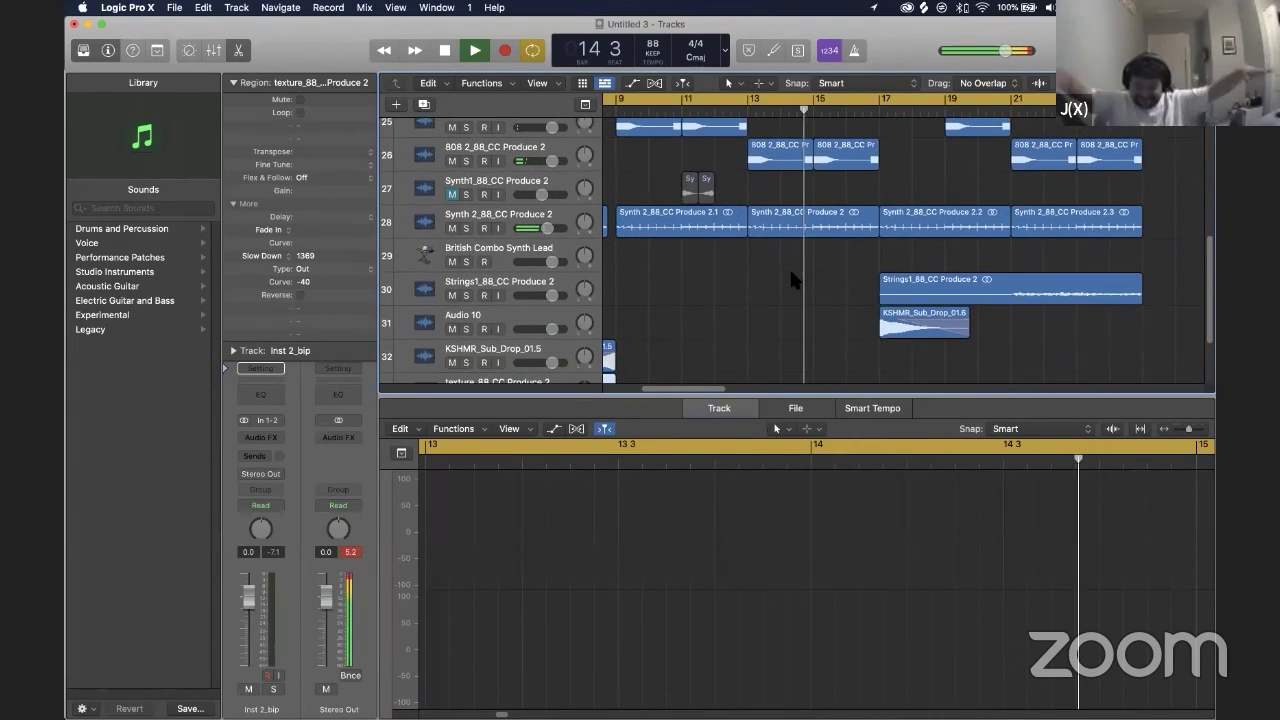
Select the Inst 2_bip.1 region at bar 1 and stop playback
{"action": "left_click", "coordinate": [640, 206]}
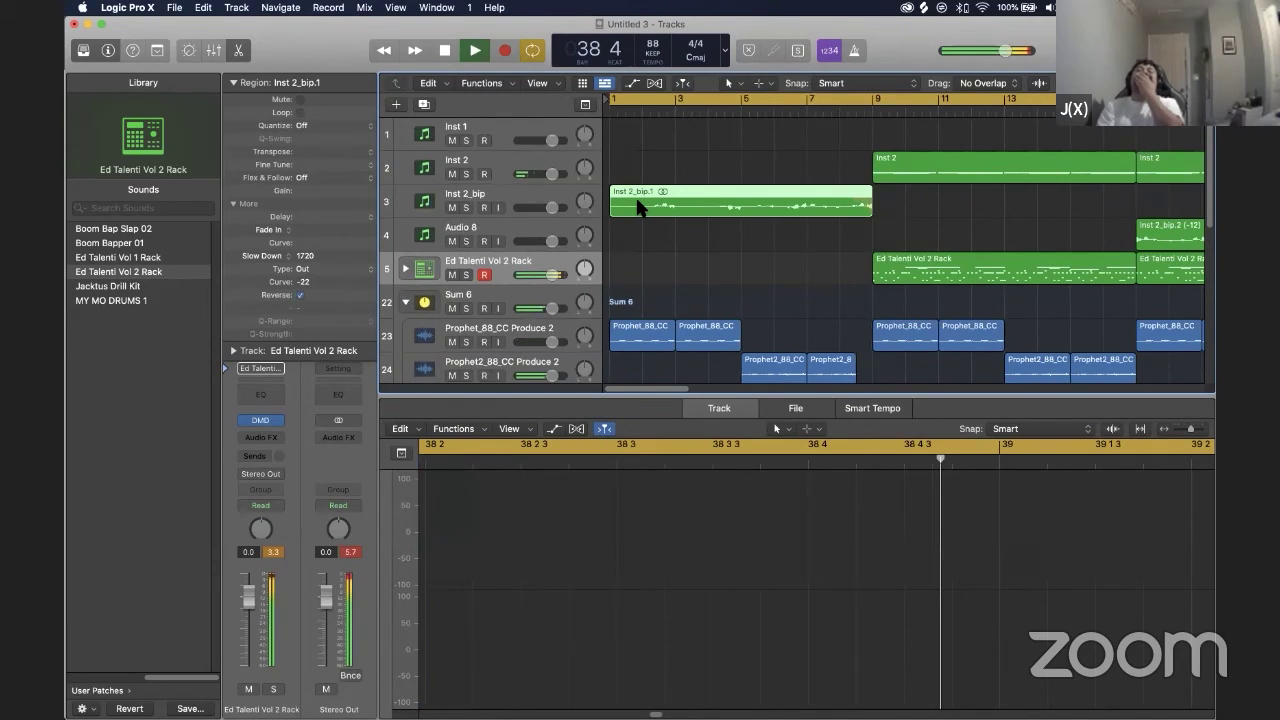
{"action": "key", "text": "space"}
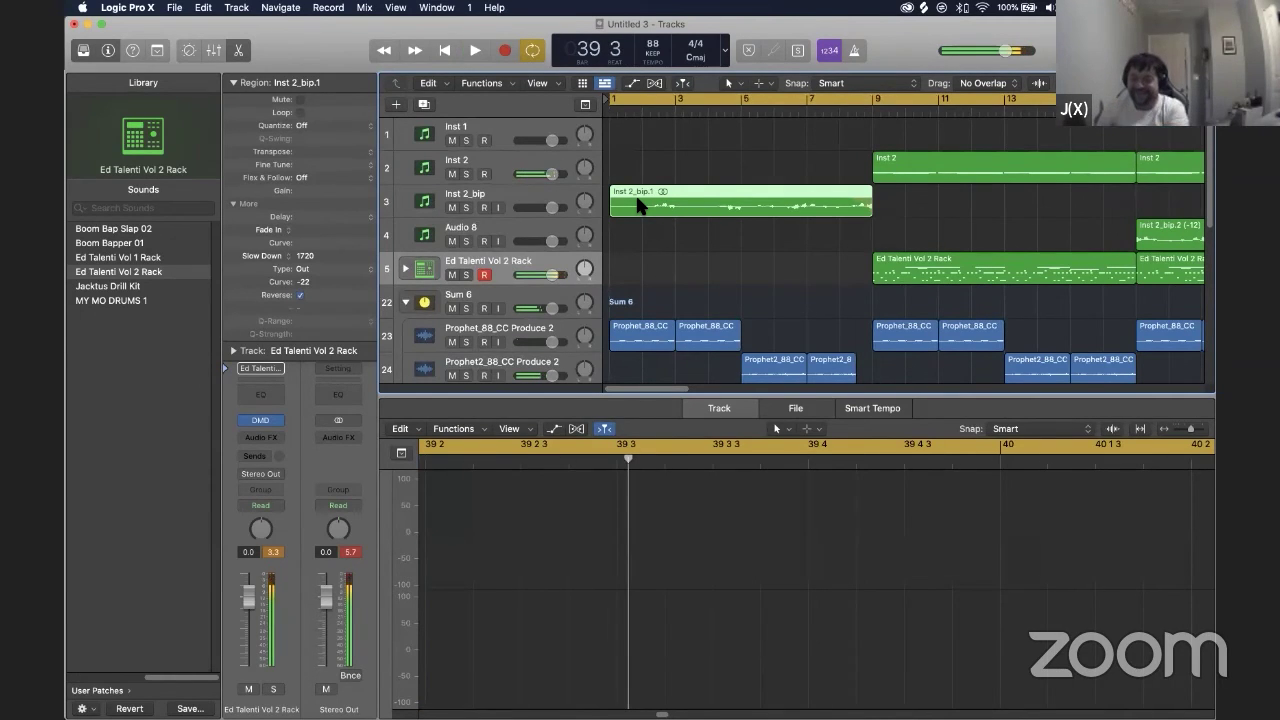